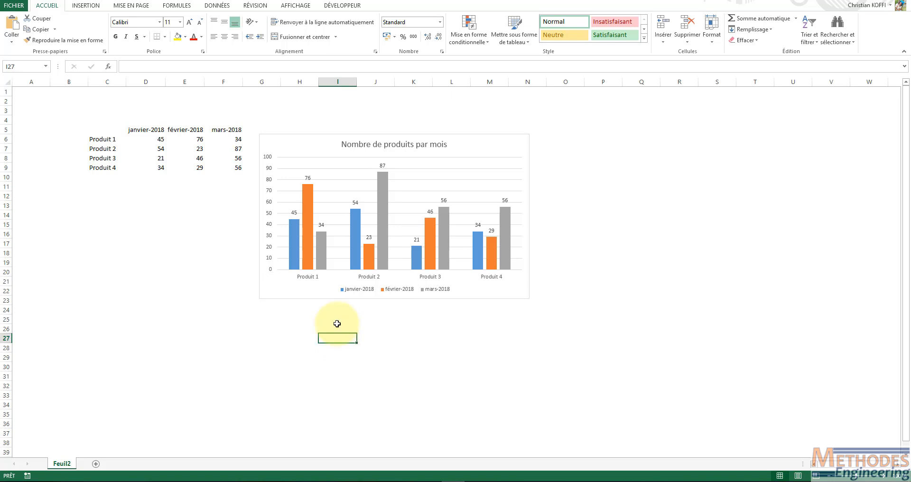
# Step: Select the chart's plot area (Zone de traçage) and its title (Titre du graphique) by name from the chart's element list
pyautogui.click(513, 150)
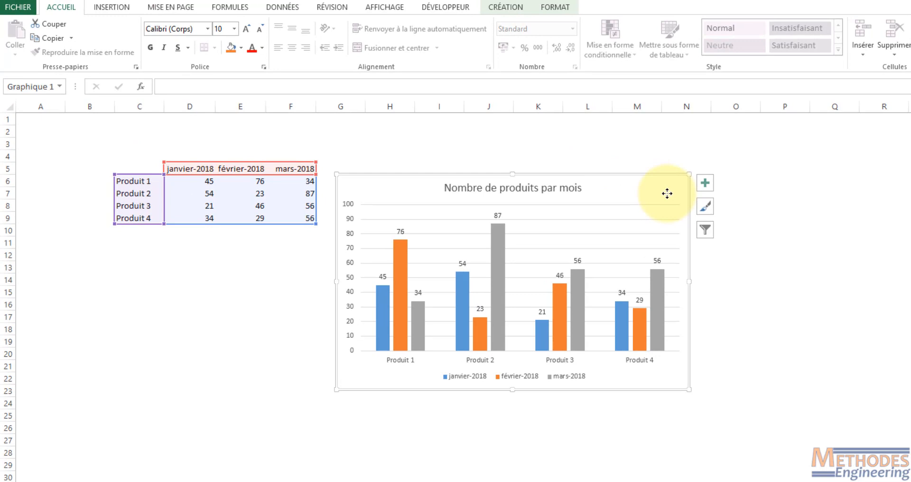
pyautogui.click(554, 7)
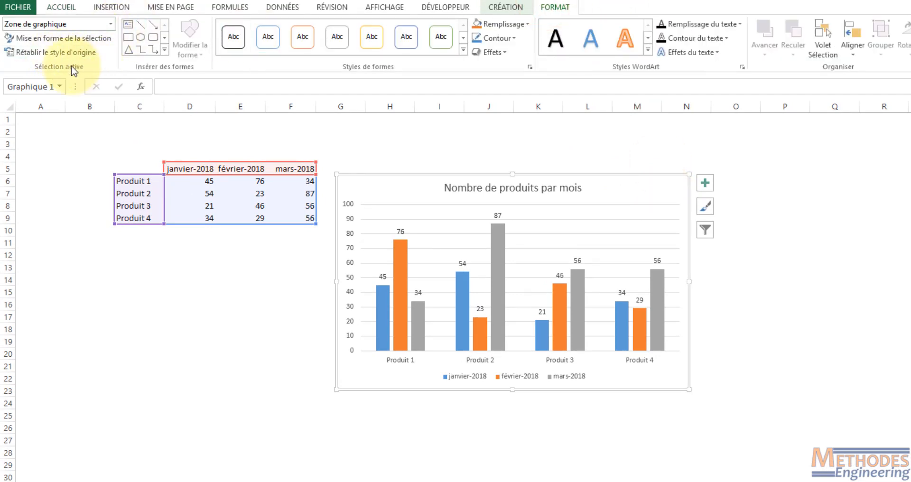
pyautogui.click(110, 24)
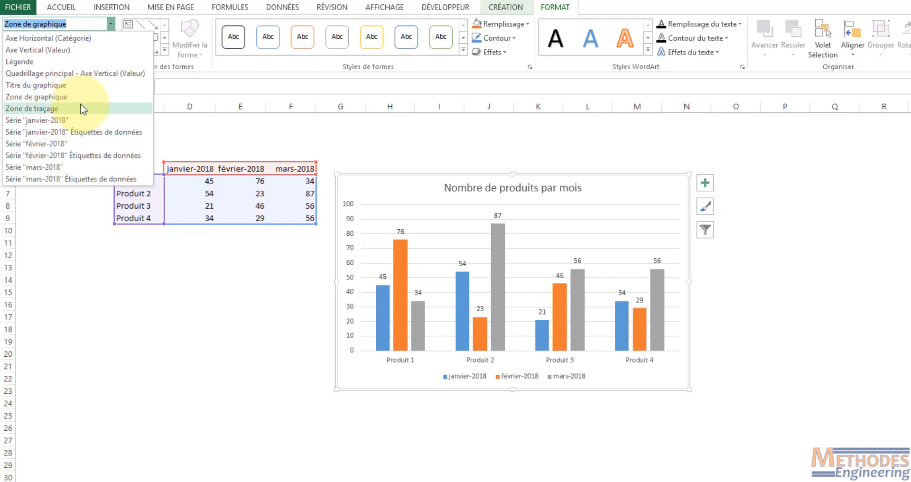
pyautogui.click(56, 109)
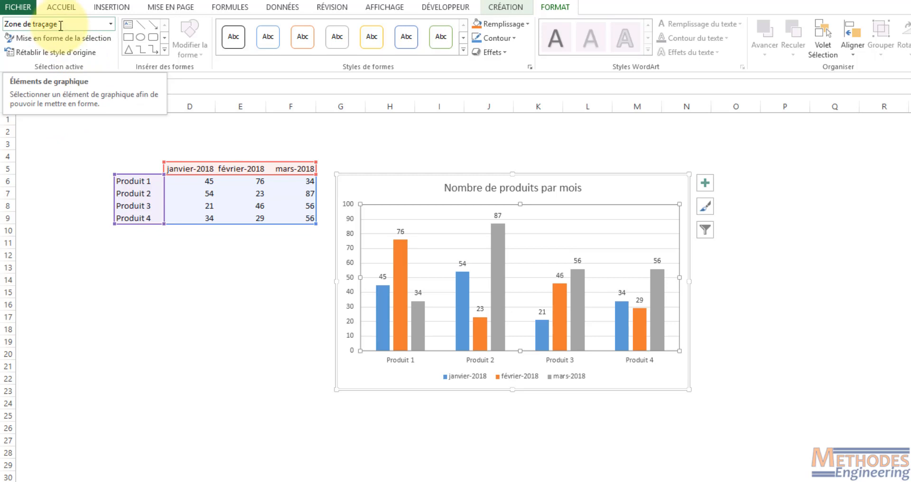
pyautogui.click(111, 23)
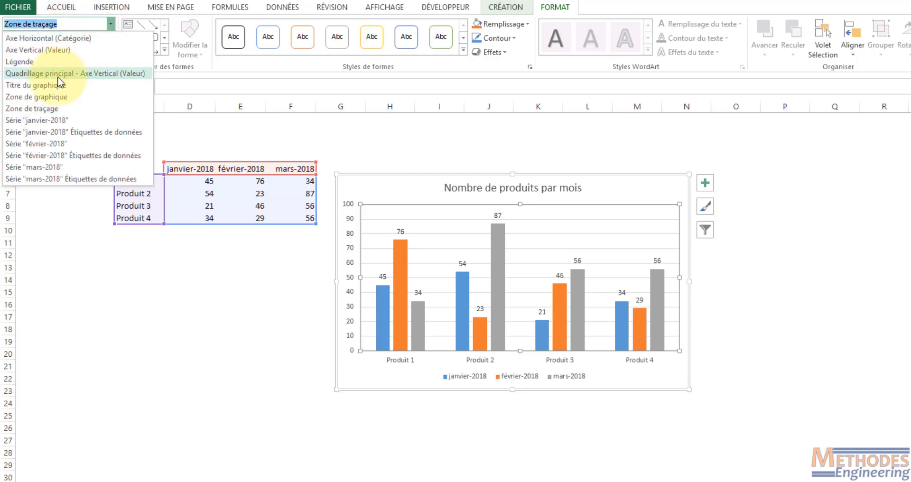
pyautogui.click(42, 84)
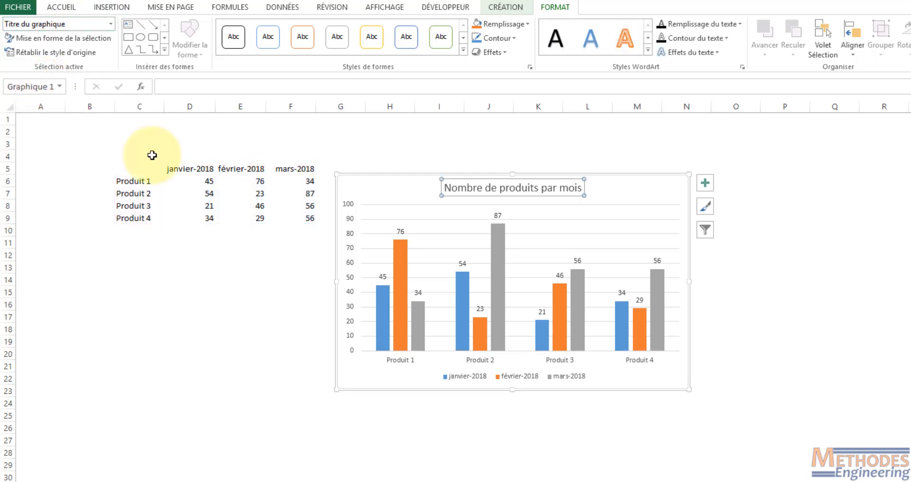
# Step: Select the février-2018 data labels and the chart title directly in the chart
pyautogui.click(400, 232)
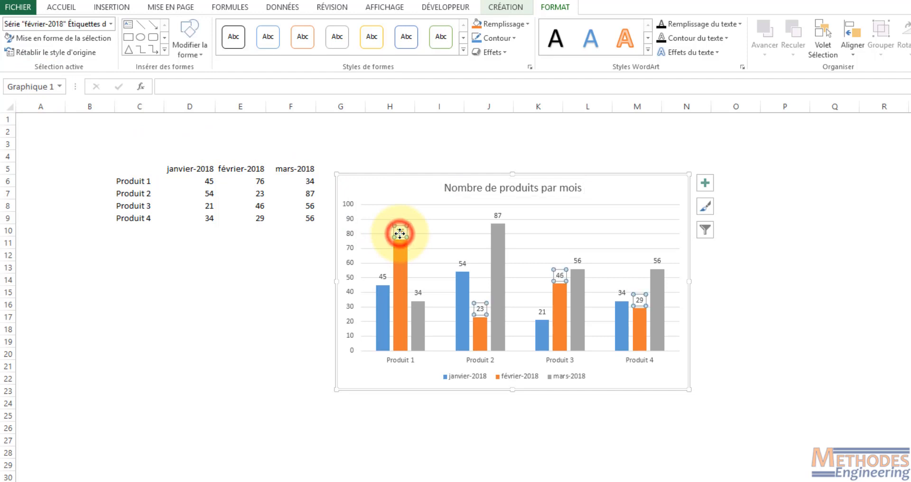
pyautogui.click(493, 191)
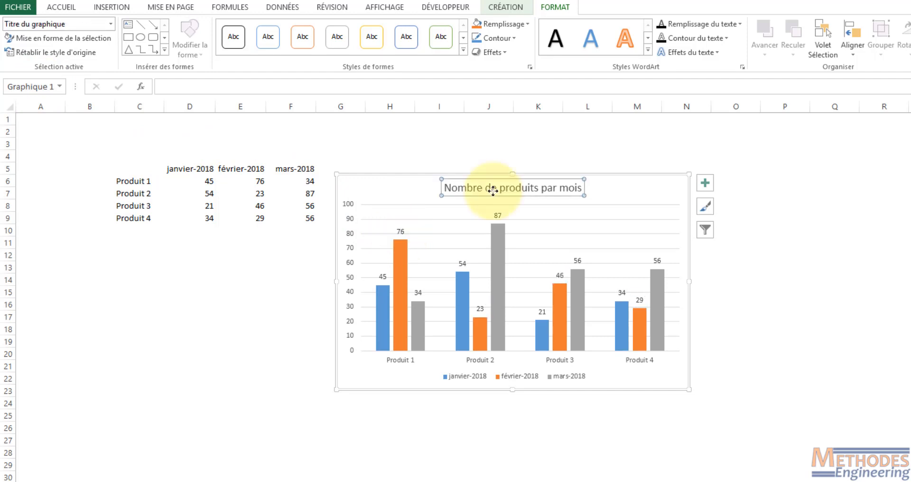
# Step: Select the mars-2018 series in the chart and narrow the selection to its Produit 2 column only
pyautogui.click(504, 297)
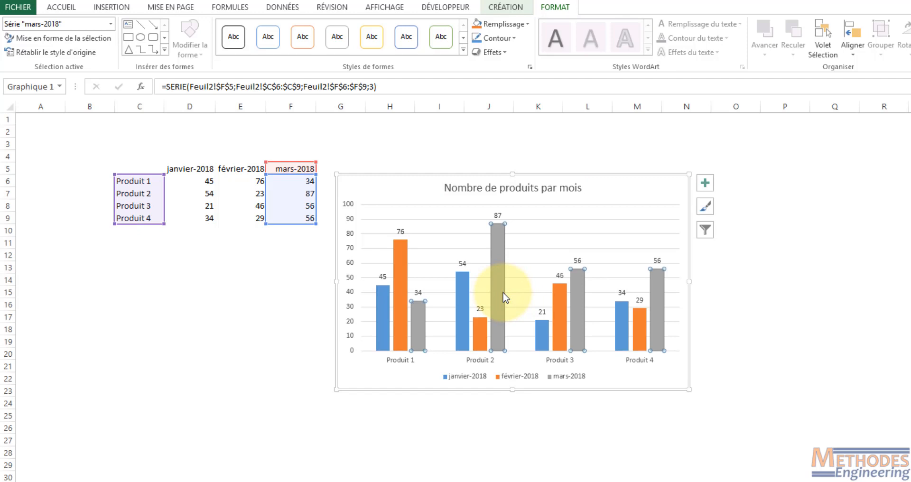
pyautogui.moveTo(467, 306)
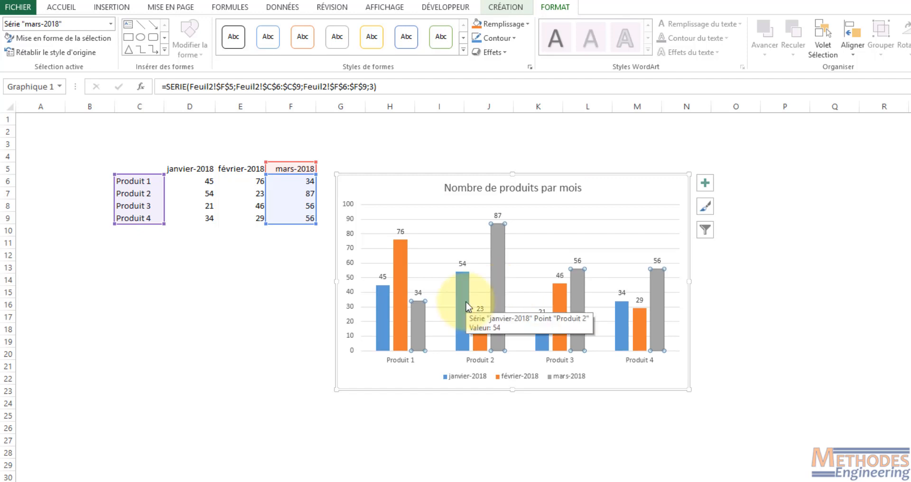
pyautogui.click(498, 311)
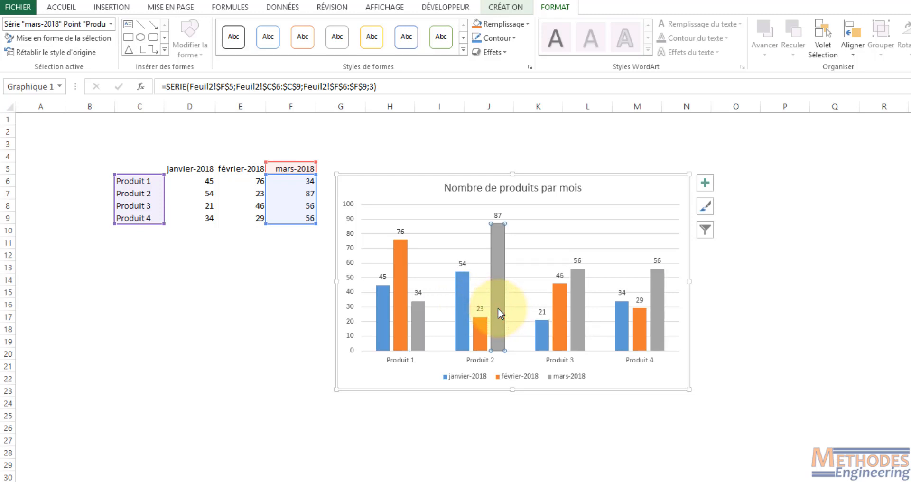
# Step: Select the janvier-2018 data labels above the columns and the plot area directly in the chart
pyautogui.click(463, 264)
pyautogui.click(463, 264)
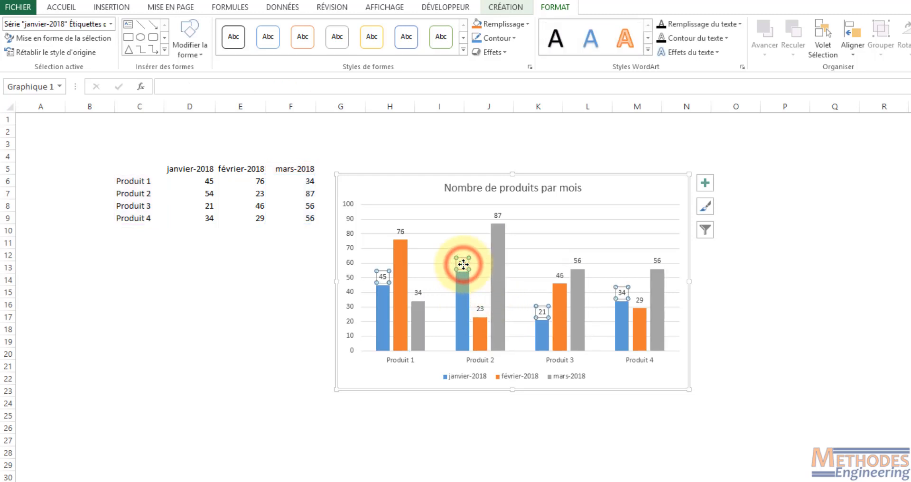
pyautogui.click(530, 301)
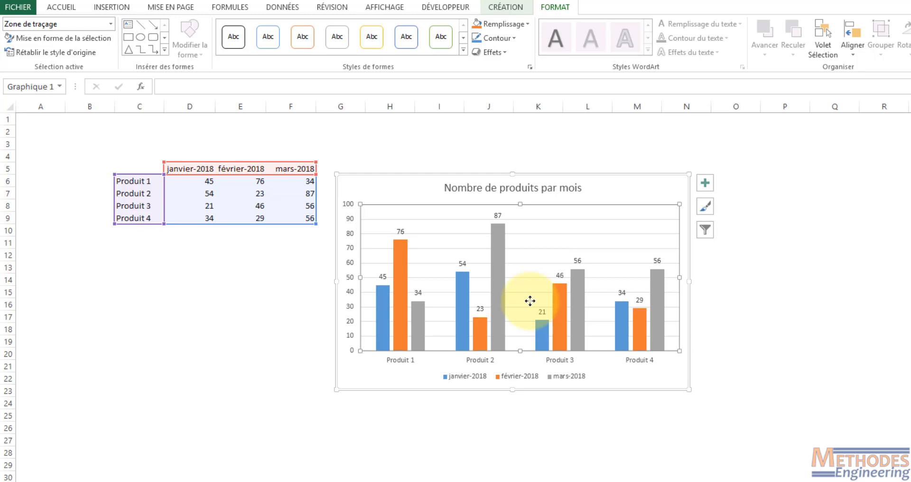
# Step: Starting from the chart area, cycle the selection through all chart elements up to the mars-2018 data labels
pyautogui.click(631, 390)
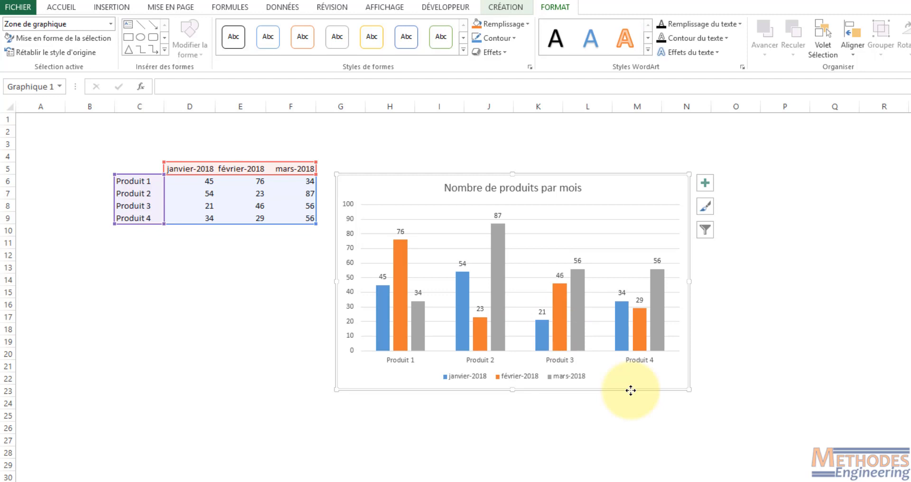
pyautogui.press('Down')
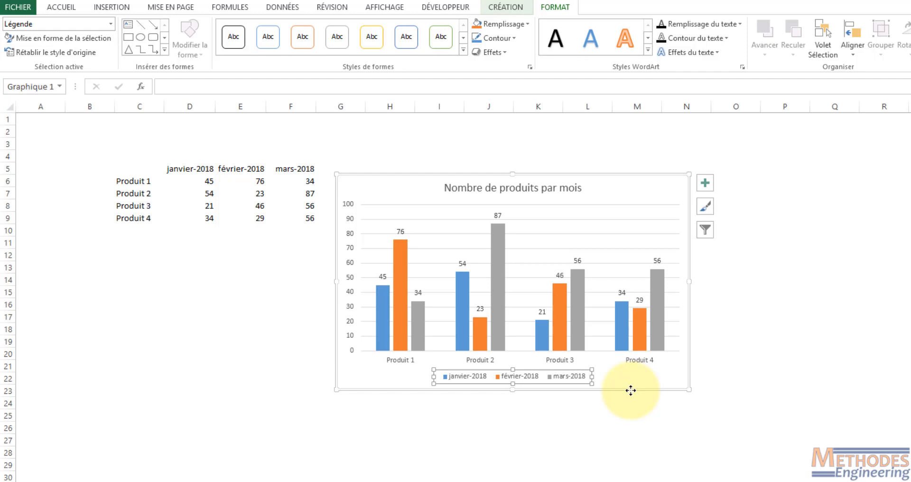
pyautogui.press('Down')
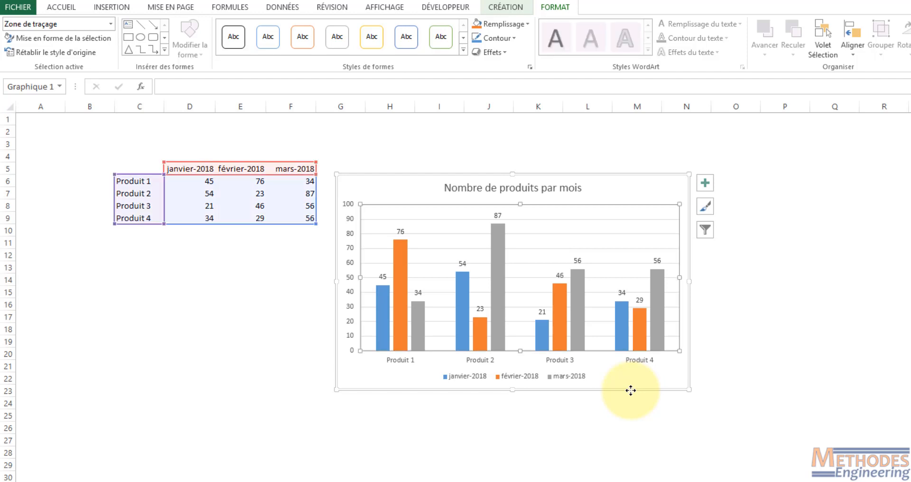
pyautogui.press('Down')
pyautogui.press('Down')
pyautogui.press('Down')
pyautogui.press('Down')
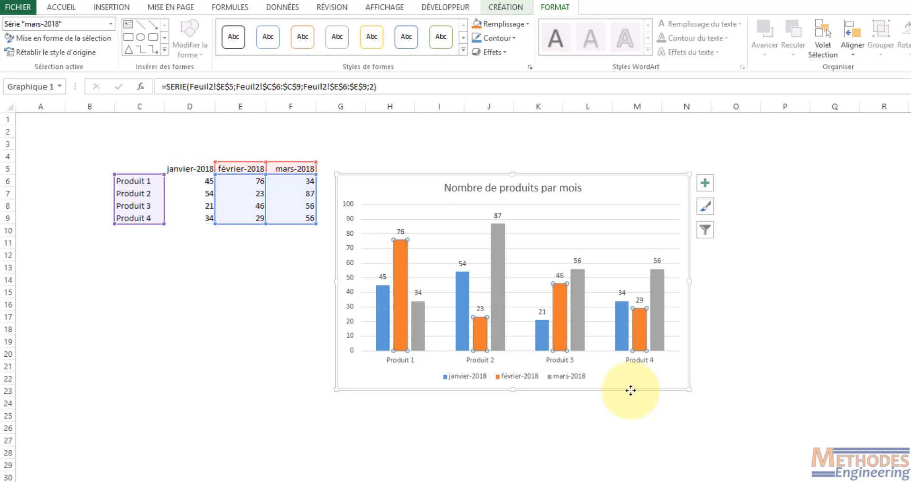
pyautogui.press('Down')
pyautogui.press('Down')
pyautogui.press('Down')
pyautogui.press('Down')
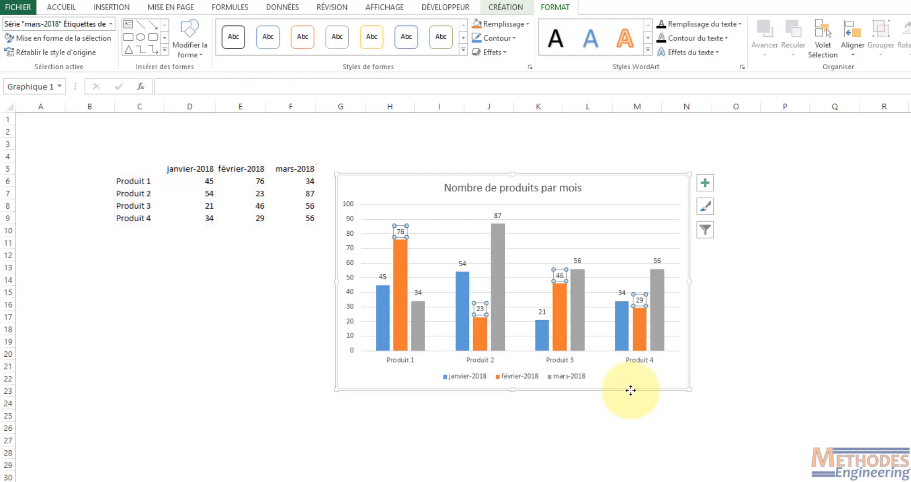
pyautogui.press('Down')
pyautogui.press('Down')
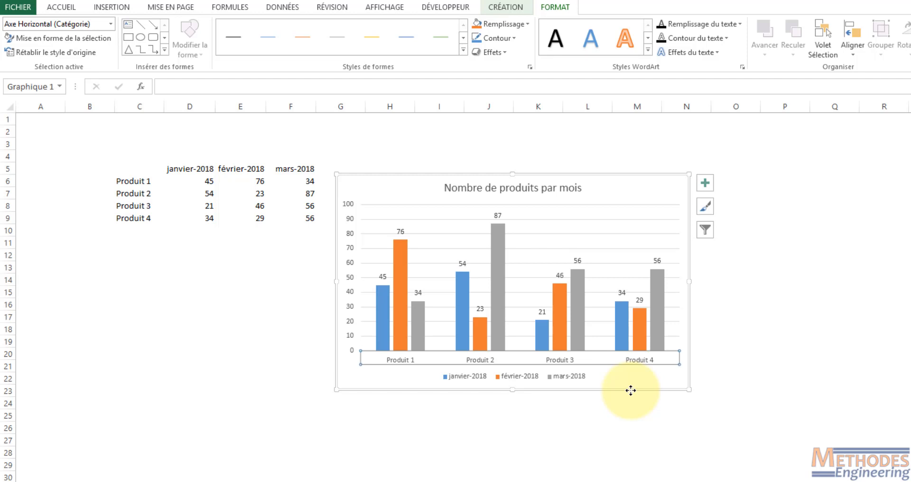
pyautogui.press('Down')
pyautogui.press('Down')
pyautogui.press('Down')
pyautogui.press('Down')
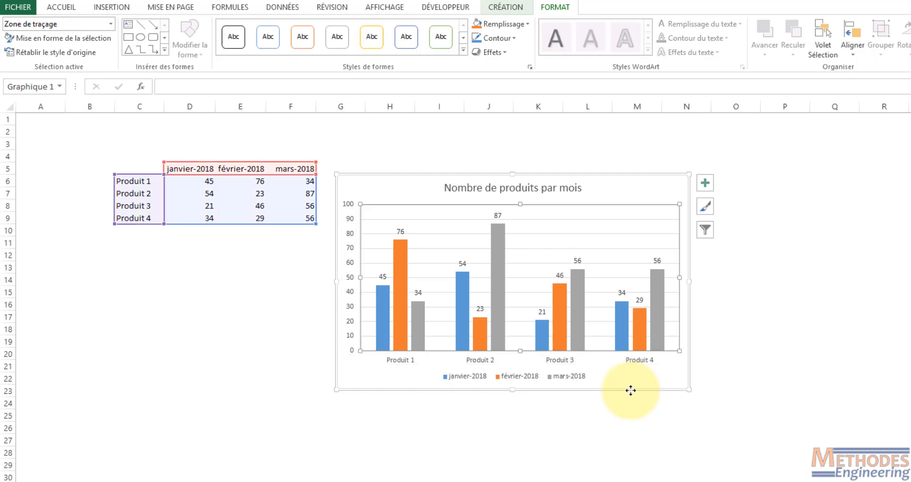
pyautogui.press('Down')
pyautogui.press('Down')
pyautogui.press('Down')
pyautogui.press('Down')
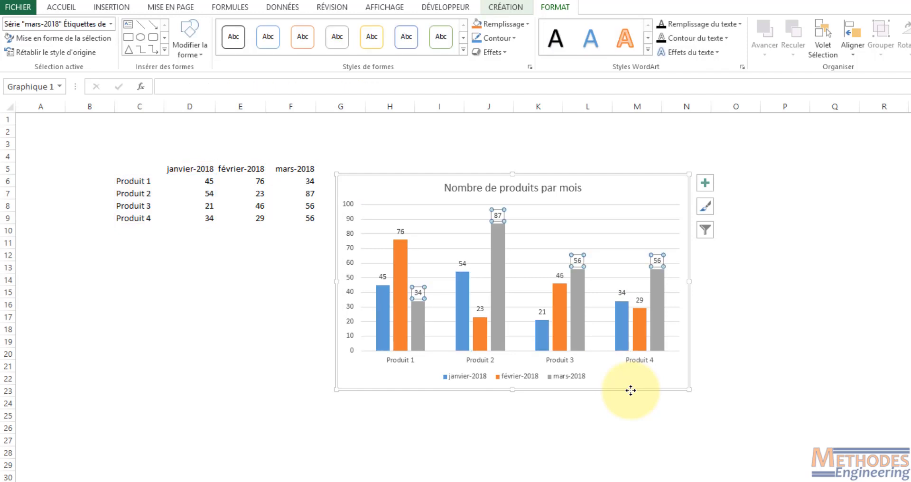
# Step: Move the selection through the individual data labels of the mars-2018 series
pyautogui.press('Right')
pyautogui.press('Right')
pyautogui.press('Right')
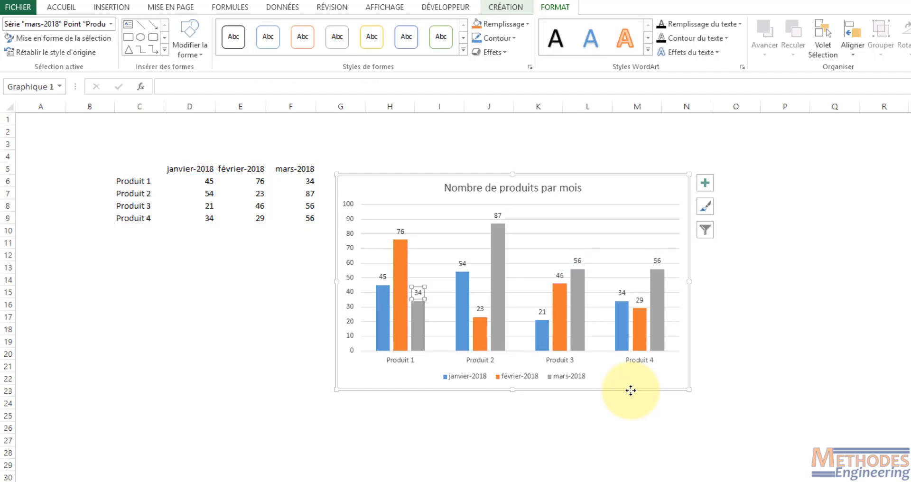
pyautogui.press('Right')
pyautogui.press('Up')
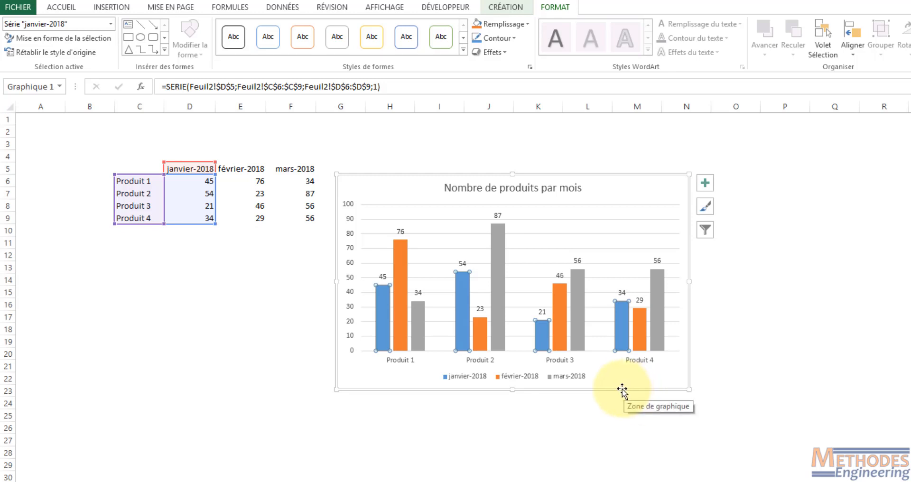
# Step: Reselect the chart area and move the selection through the individual columns of the mars-2018 series, ending on Produit 1
pyautogui.click(622, 391)
pyautogui.click(628, 392)
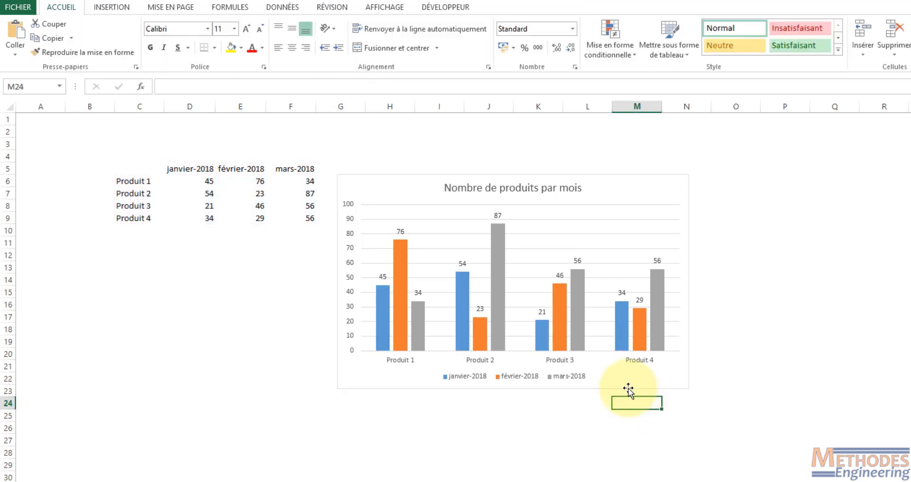
pyautogui.click(628, 388)
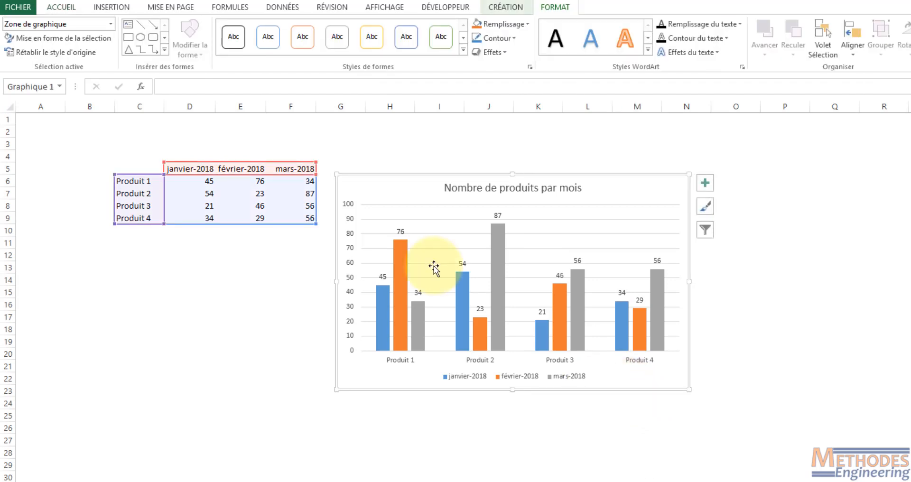
pyautogui.press('Down')
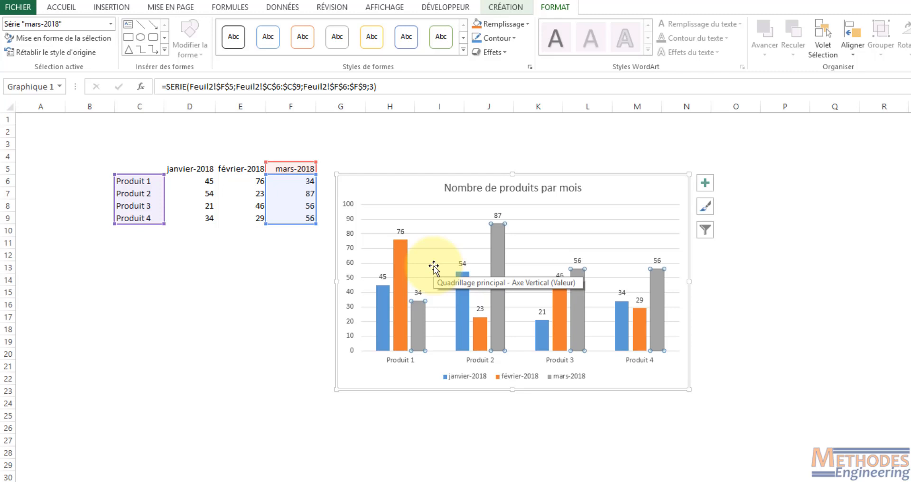
pyautogui.press('Right')
pyautogui.press('Right')
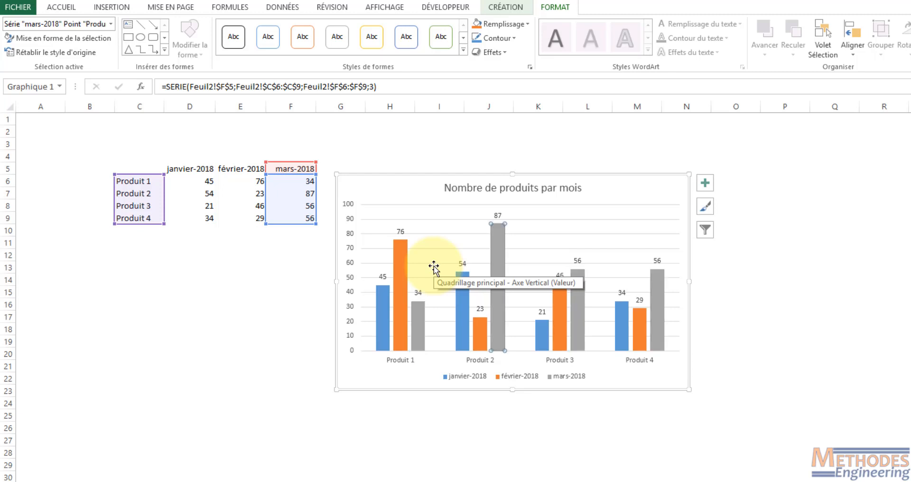
pyautogui.press('Right')
pyautogui.press('Right')
pyautogui.press('Right')
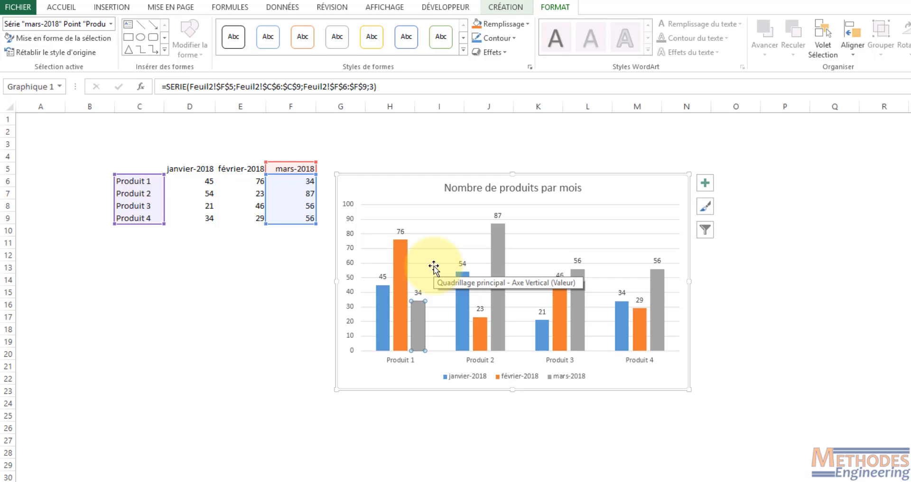
# Step: From the context options of the mars-2018 Produit 2 column, select the vertical axis, the chart area and the legend by name
pyautogui.rightClick(504, 244)
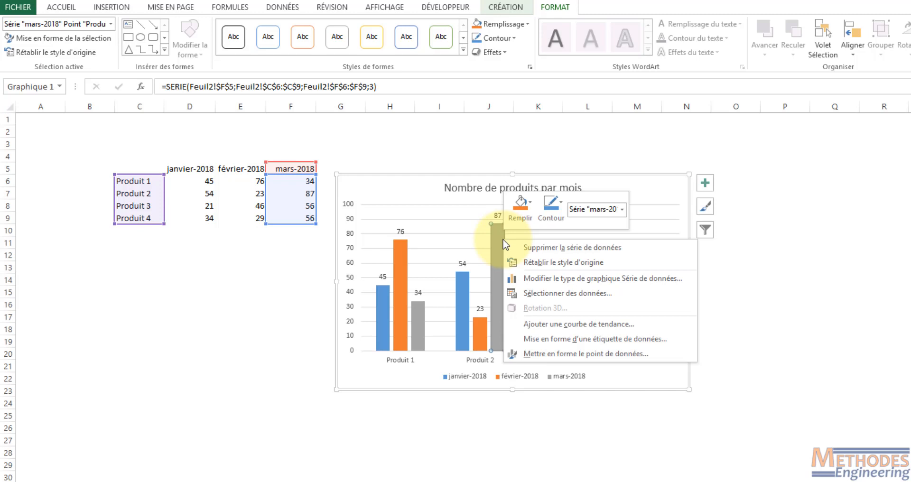
pyautogui.click(622, 209)
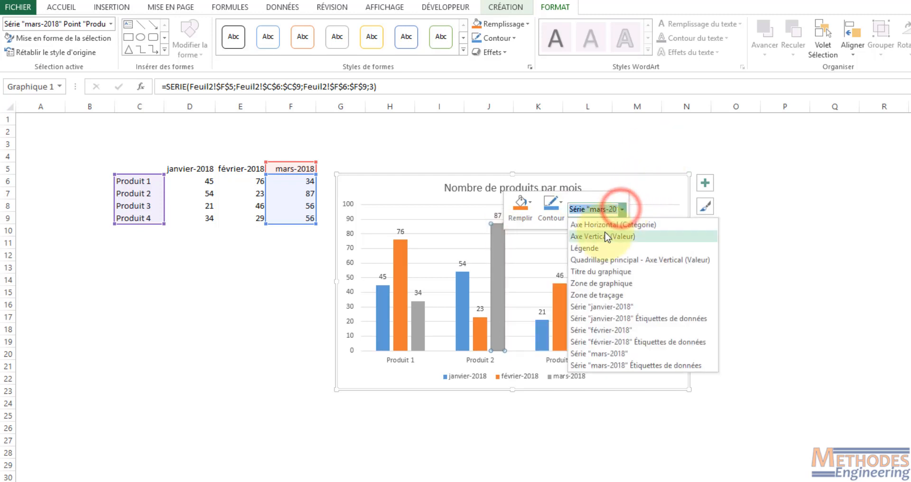
pyautogui.click(606, 236)
pyautogui.click(622, 209)
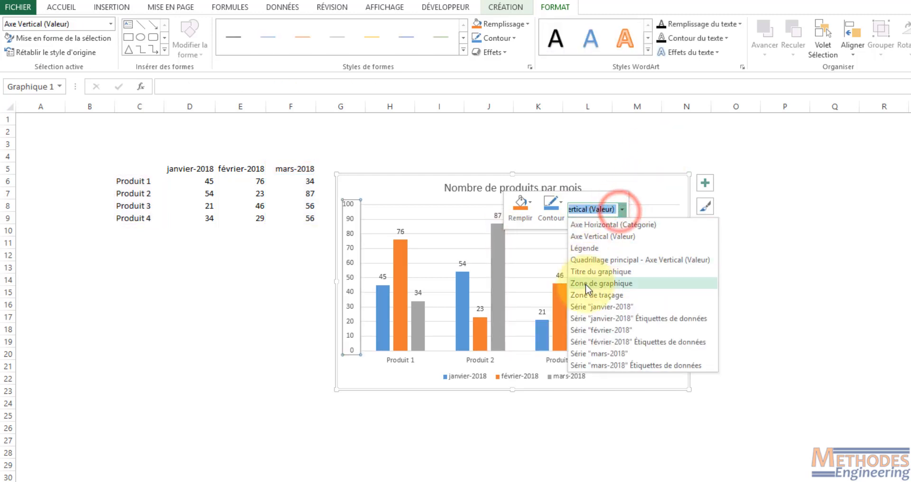
pyautogui.click(585, 283)
pyautogui.click(621, 210)
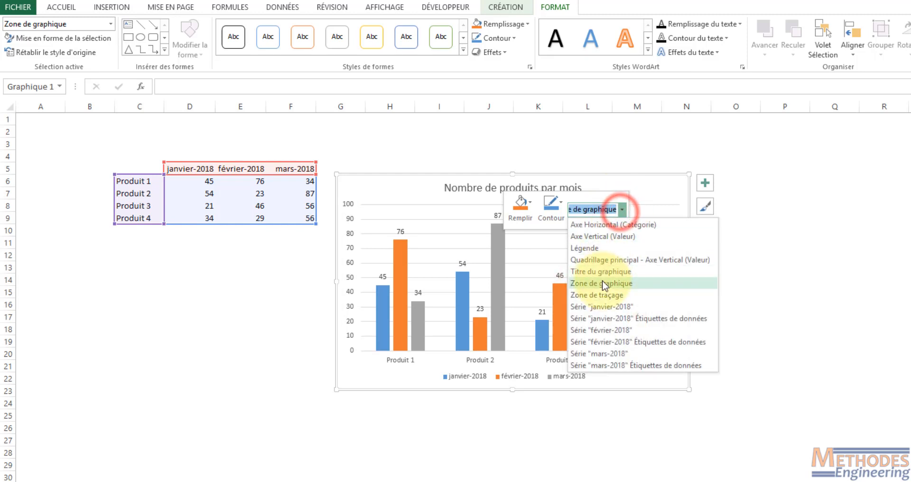
pyautogui.click(601, 248)
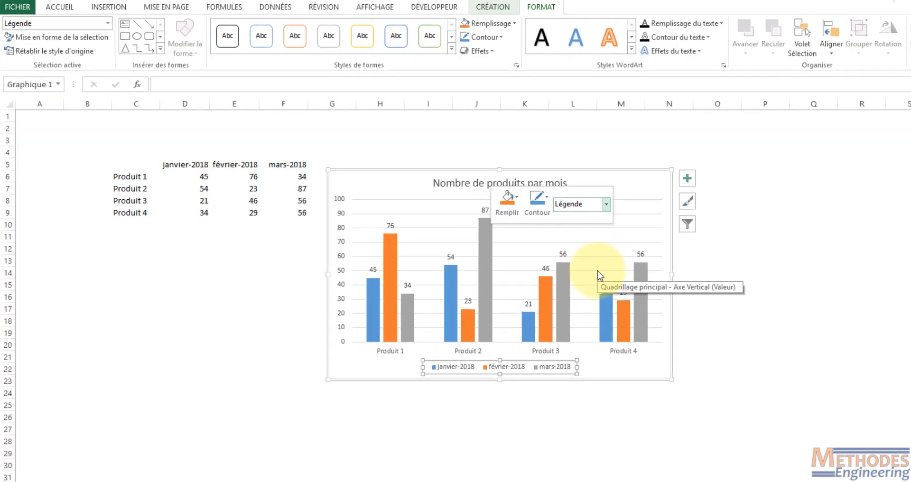
# Step: Select the chart area and open its formatting options
pyautogui.click(641, 187)
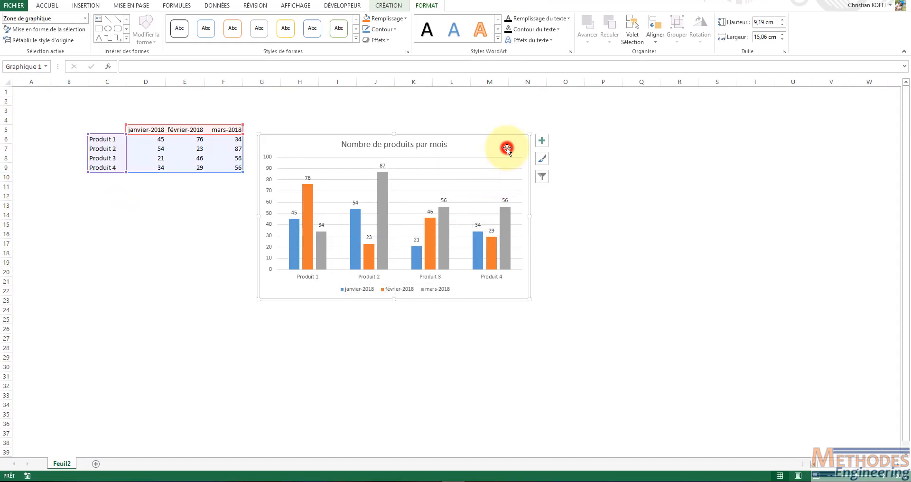
pyautogui.doubleClick(507, 149)
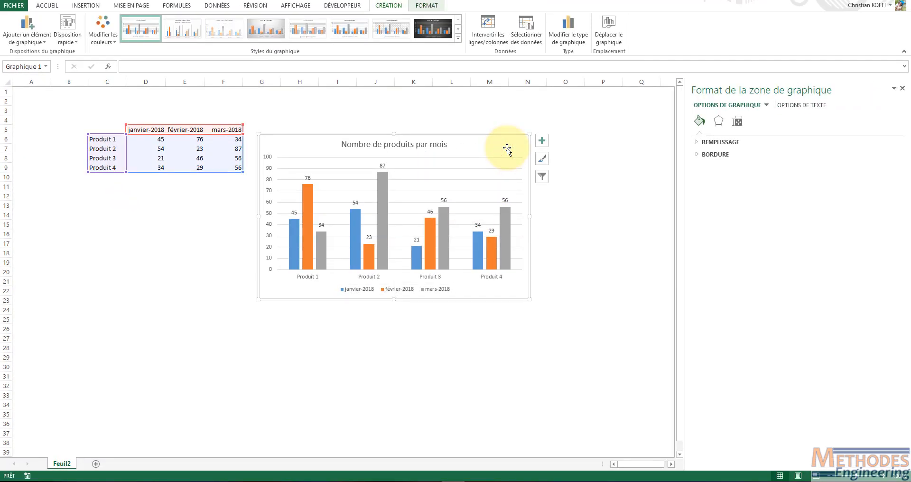
# Step: Close and reopen the chart area's formatting options, and switch them to the legend and to the chart title by element name
pyautogui.click(902, 88)
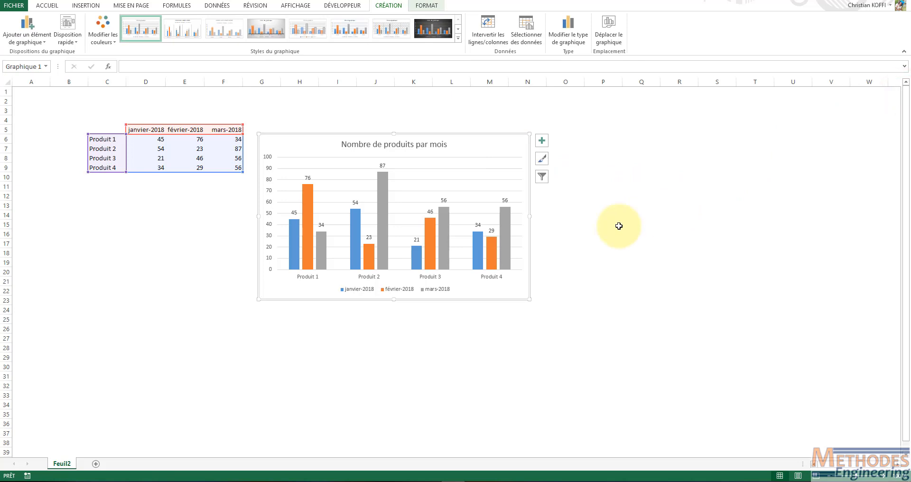
pyautogui.hotkey('ctrl', '1')
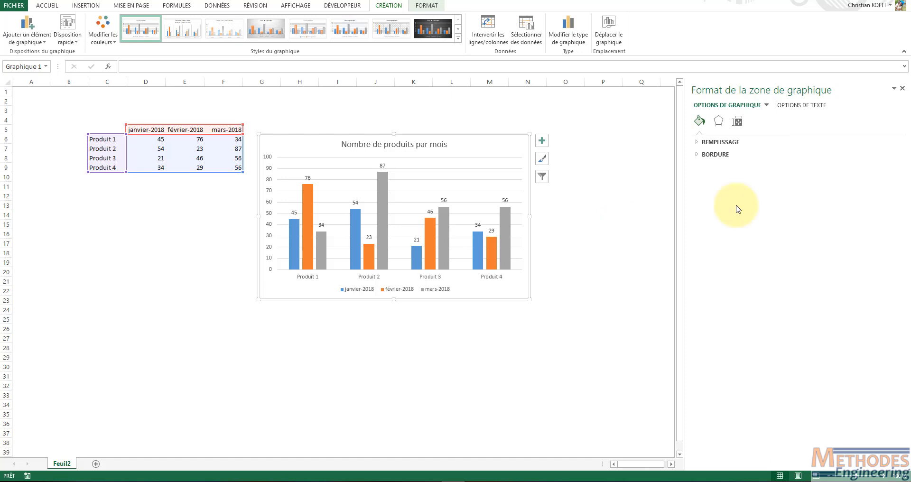
pyautogui.click(766, 104)
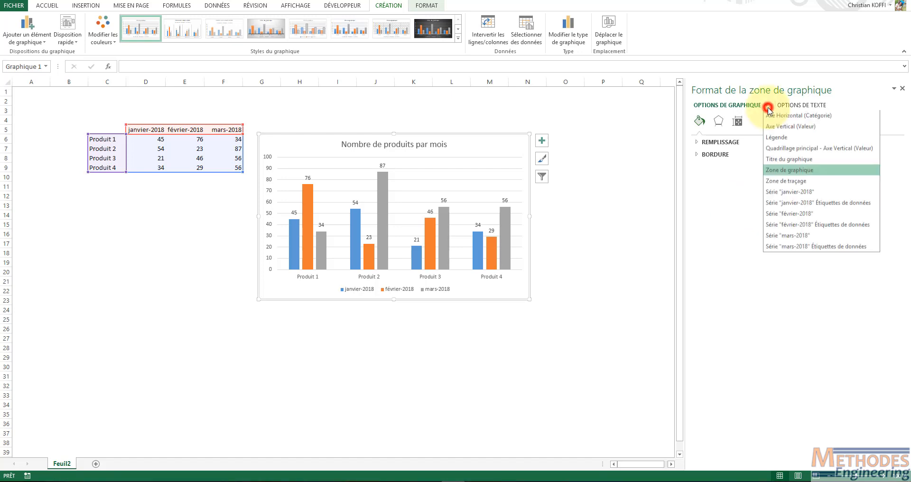
pyautogui.click(773, 138)
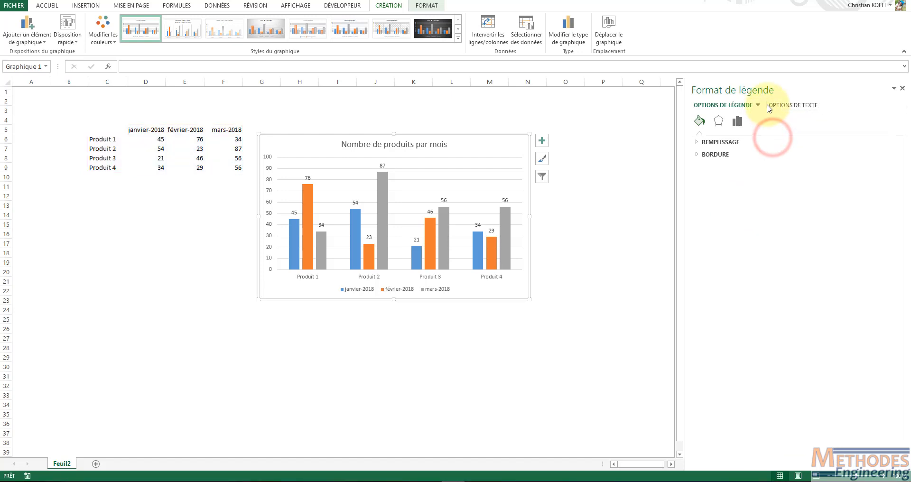
pyautogui.click(757, 105)
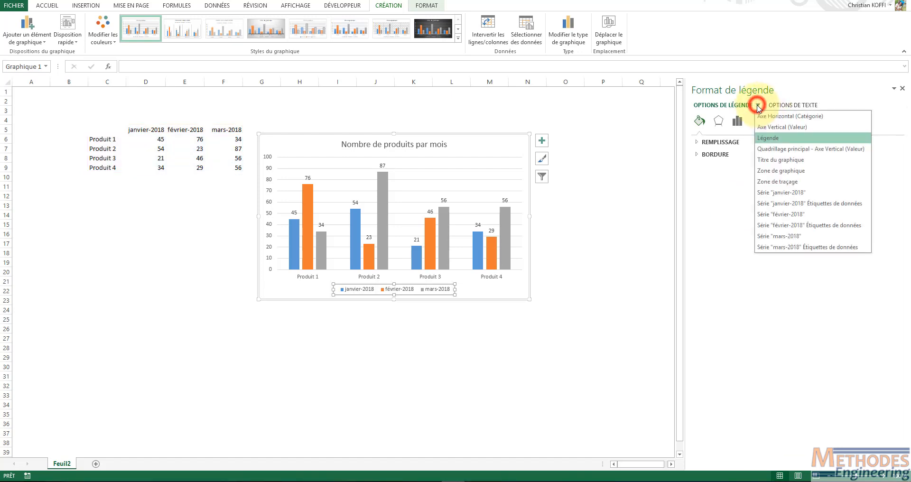
pyautogui.click(773, 160)
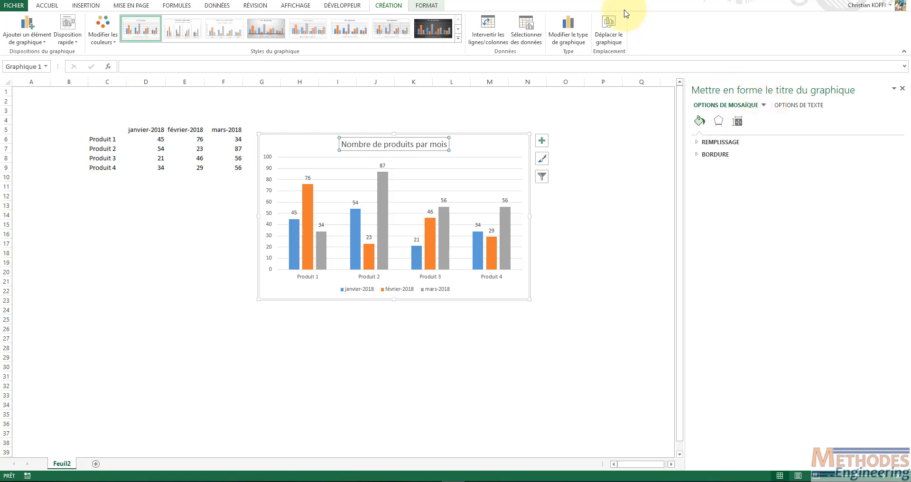
# Step: Show the chart formatting commands and switch the formatting options from the chart title to the janvier-2018 series
pyautogui.click(425, 5)
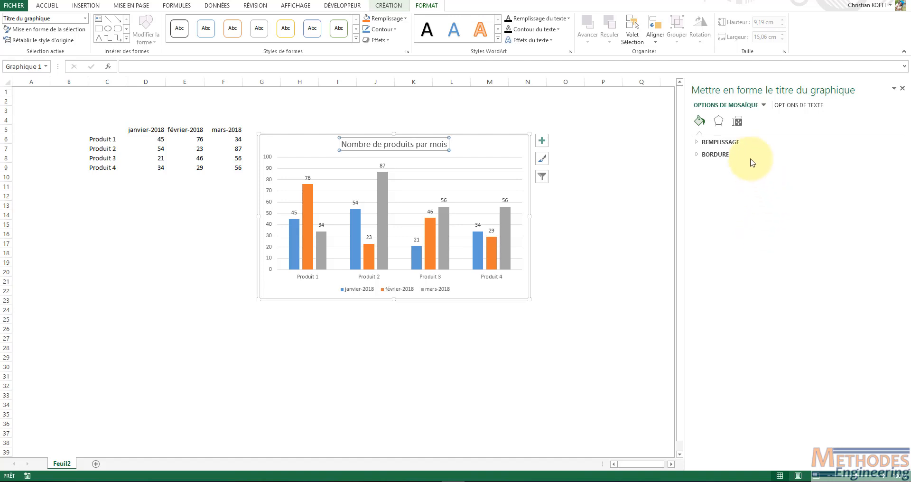
pyautogui.click(764, 106)
pyautogui.click(787, 234)
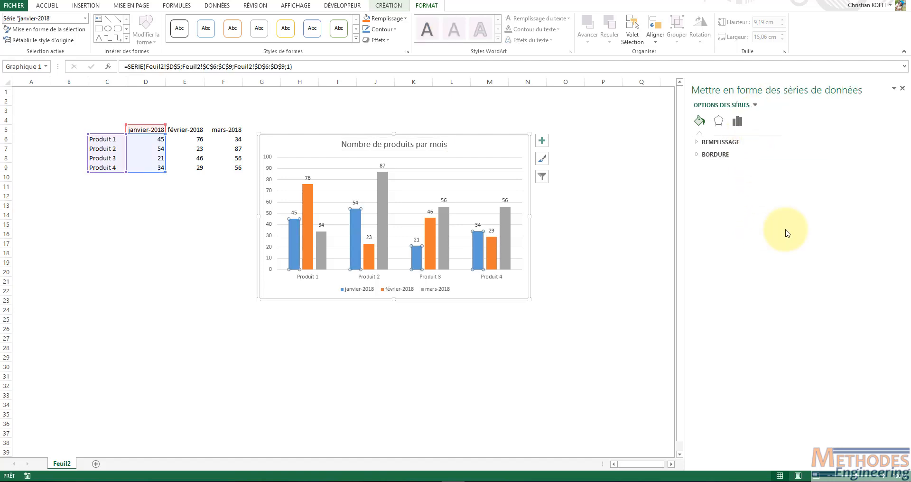